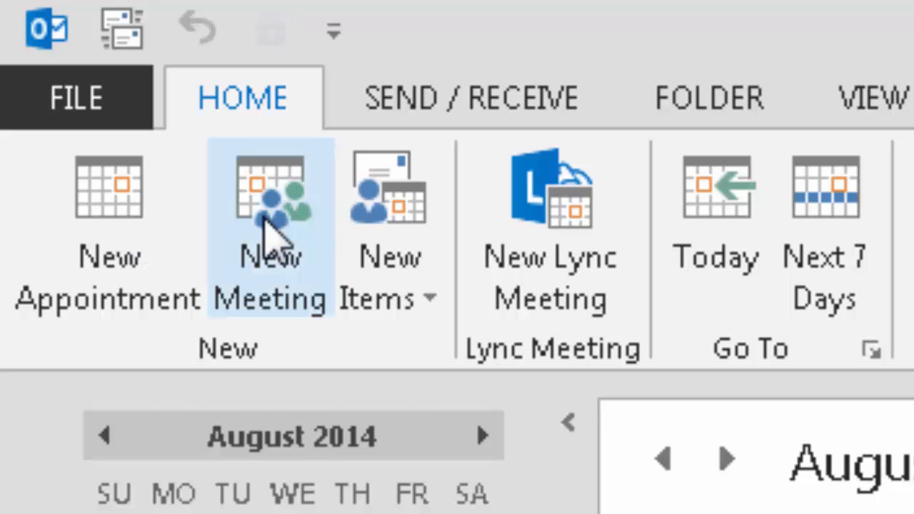
- Create a new meeting request and add the suggested colleague's address as its recipient
click(270, 235)
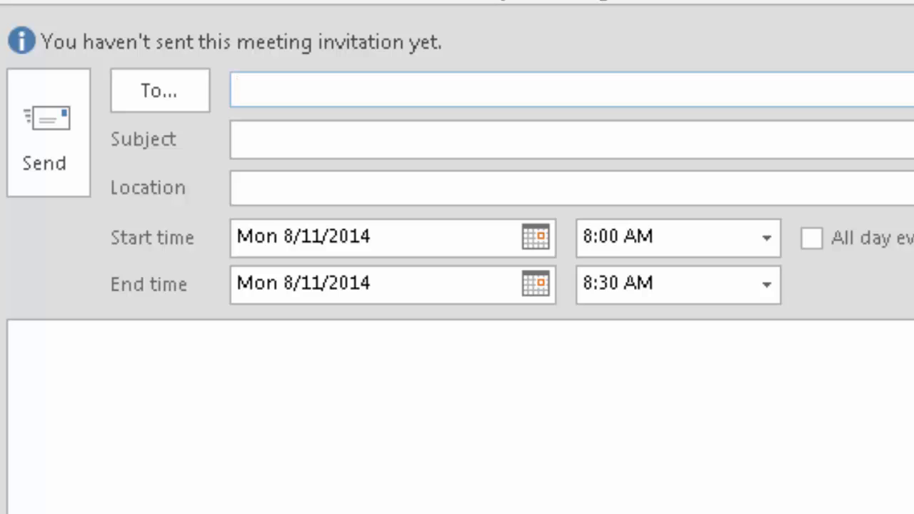
text(s)
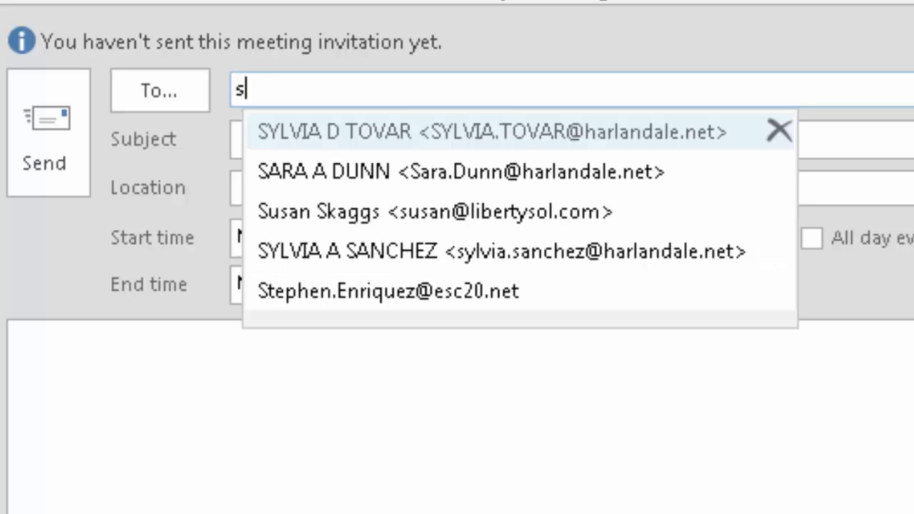
text(ara)
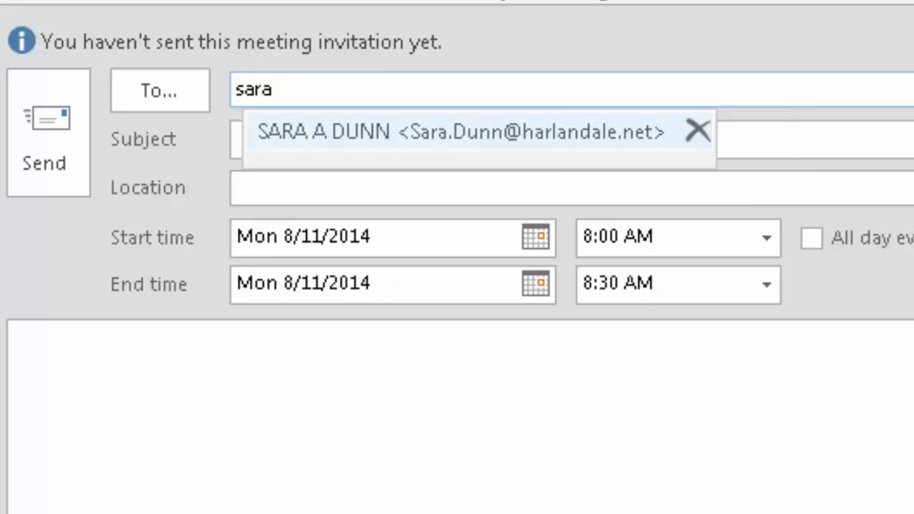
click(323, 136)
- Search the Global Address List for another attendee by surname, browse the entries, and return to the meeting request
click(166, 97)
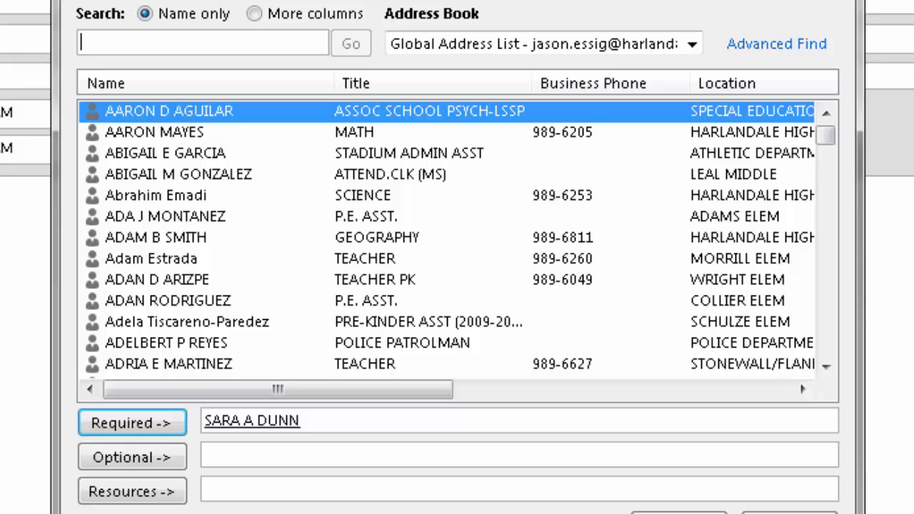
text(ess)
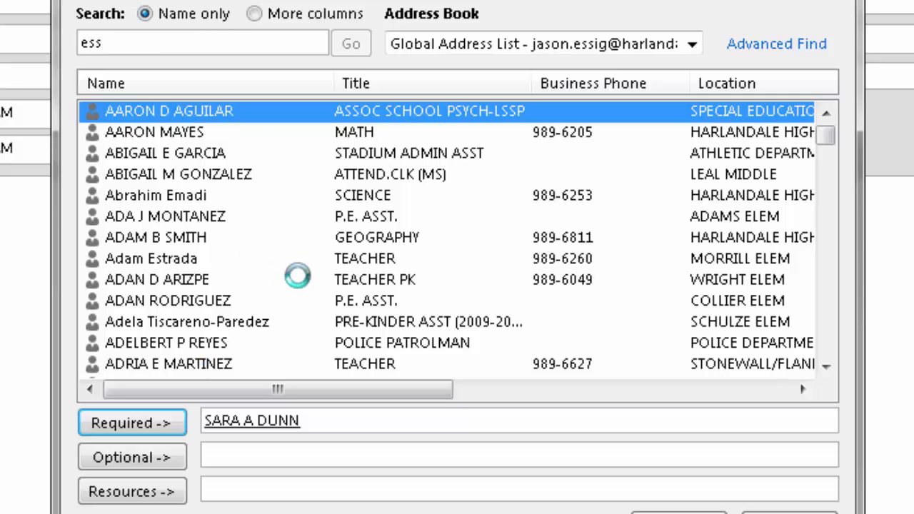
text(ig)
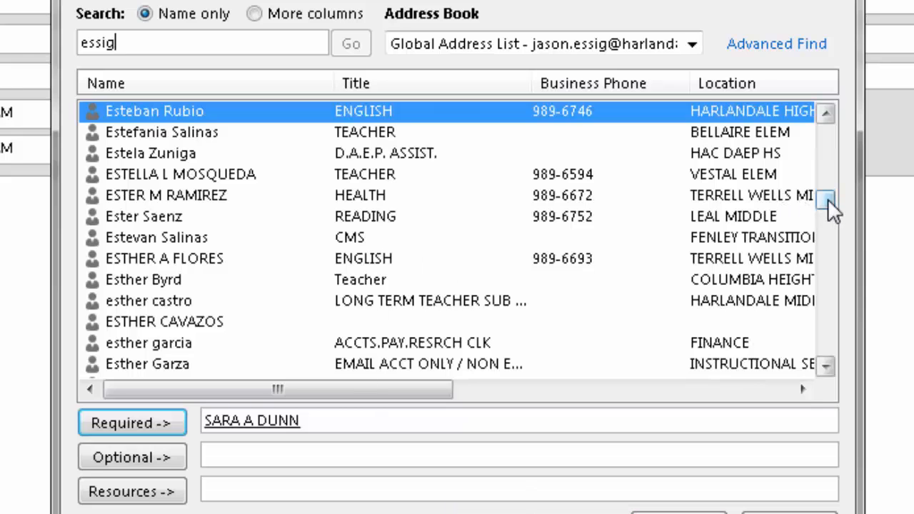
drag(827, 199, 827, 213)
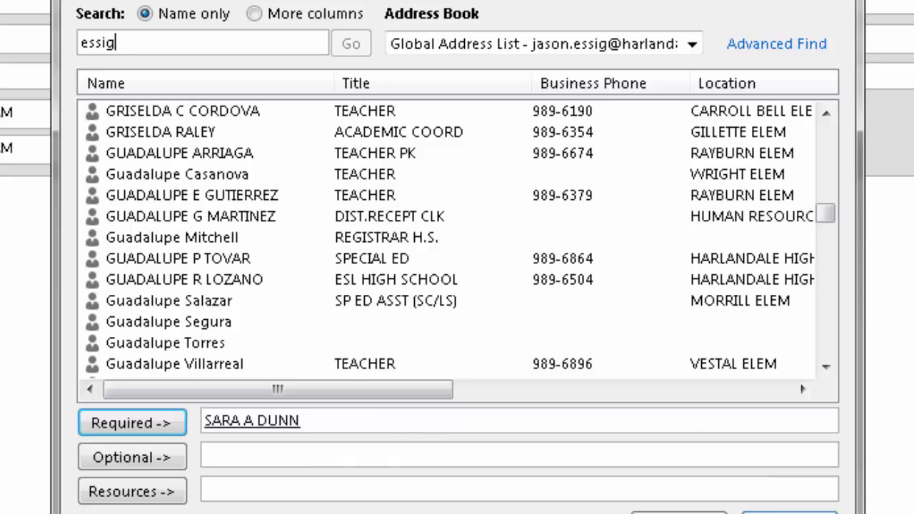
click(678, 513)
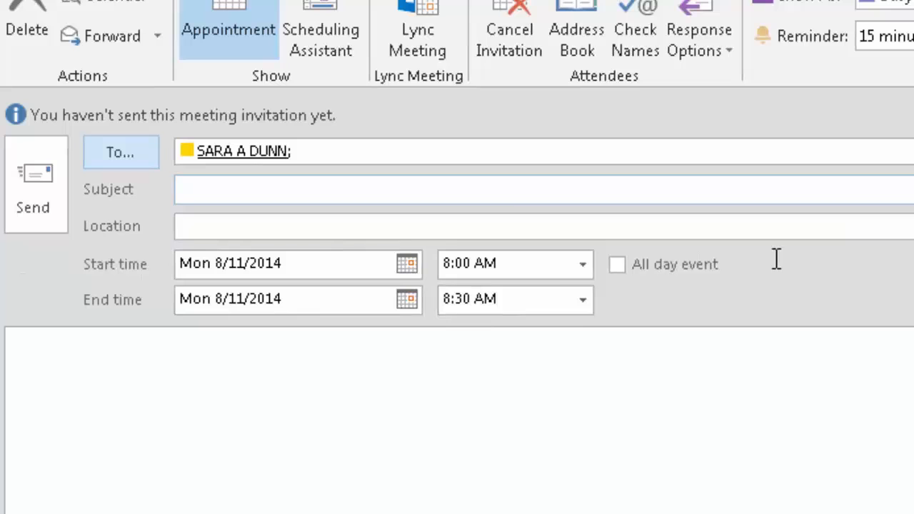
- Set the meeting's subject to "Test" and its location to "Room 42"
click(504, 193)
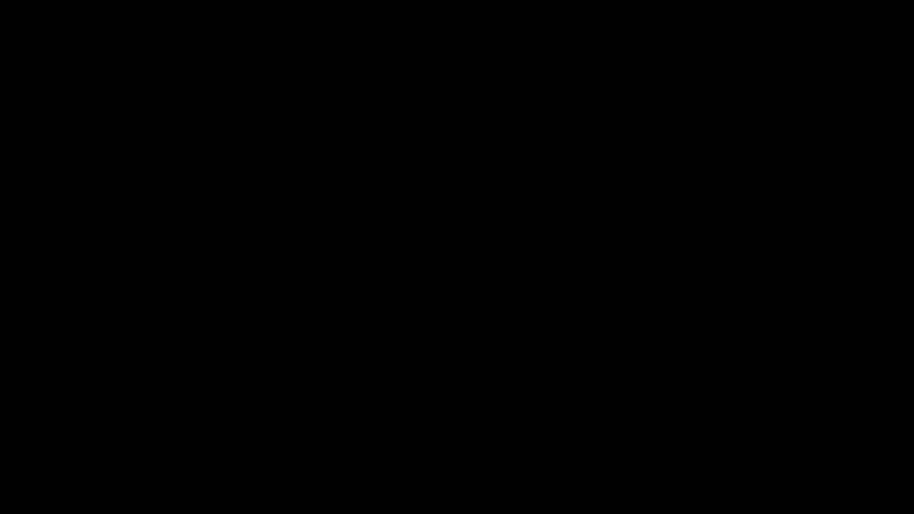
text(Tes)
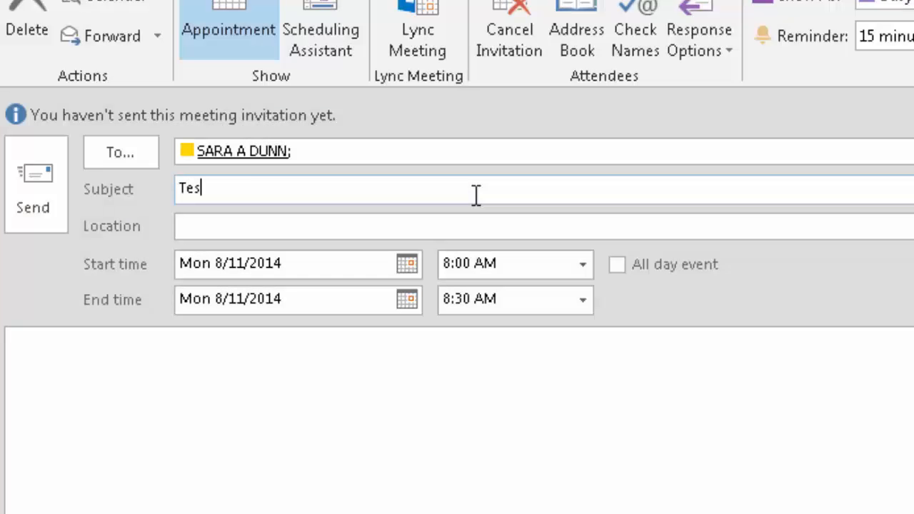
text(t)
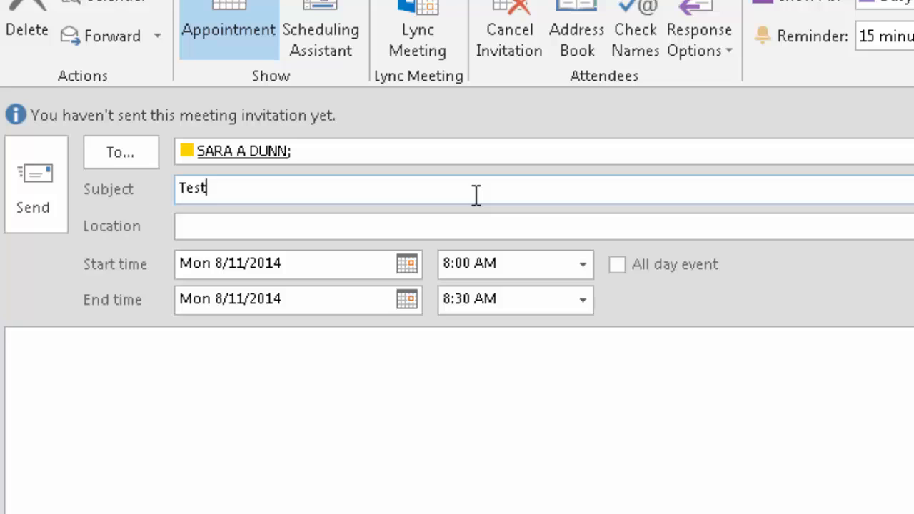
click(584, 228)
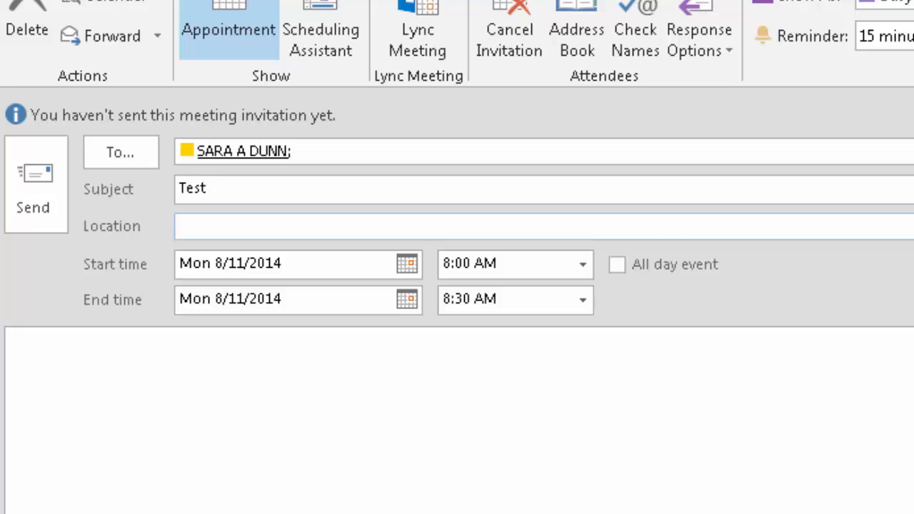
key(alt+Down)
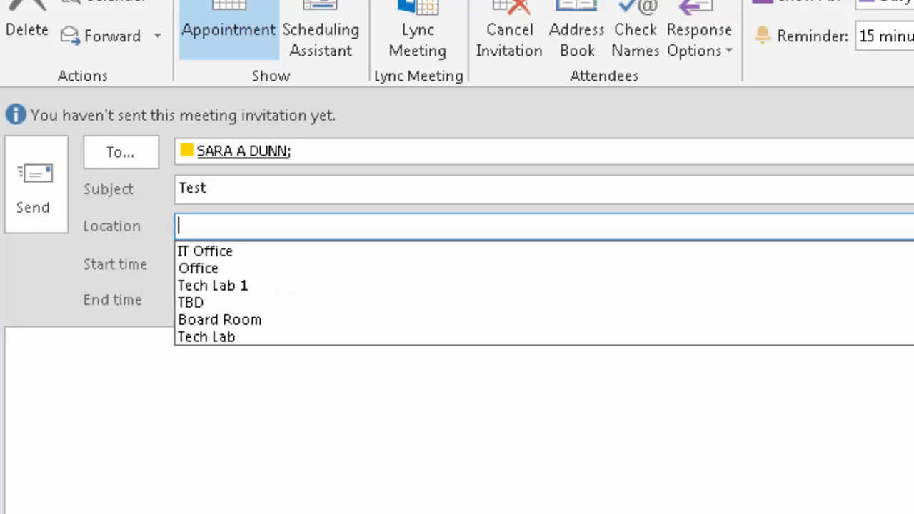
key(Down)
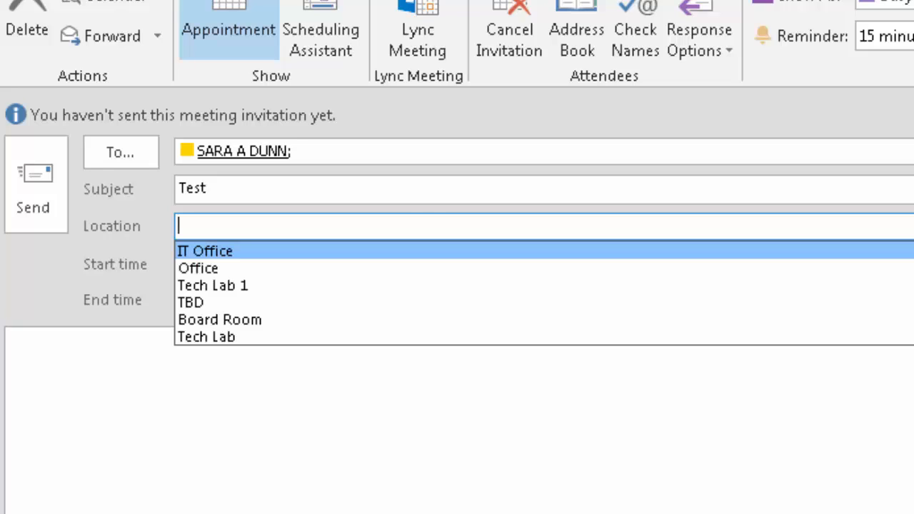
click(376, 222)
text(R)
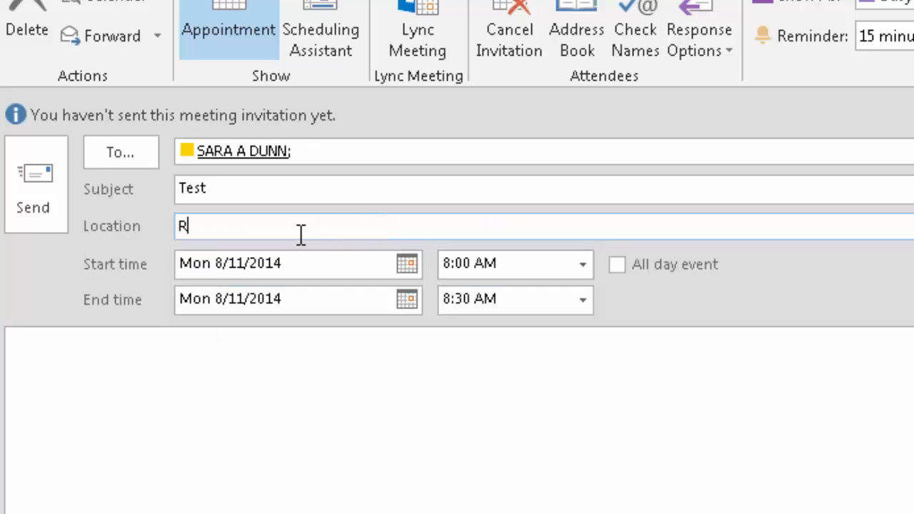
text(oom 42)
- Set the meeting's start date to Monday 10/6/2014
click(404, 268)
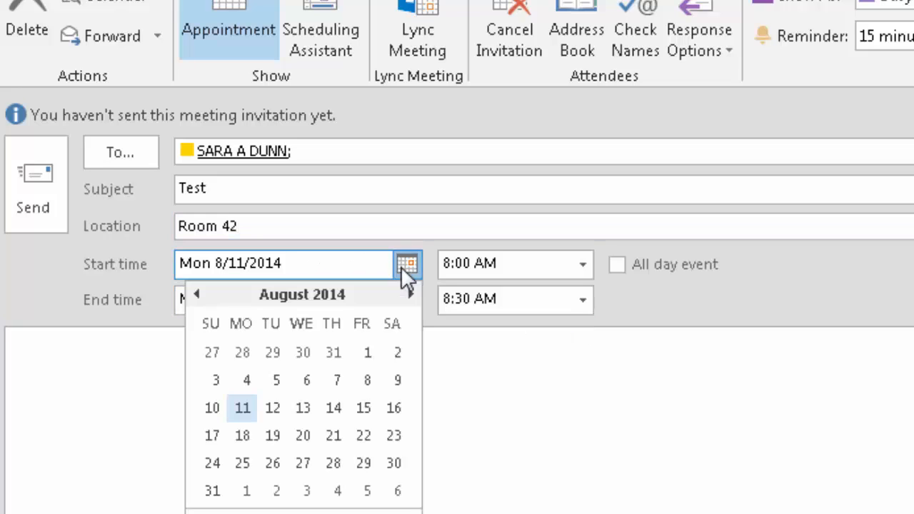
click(411, 294)
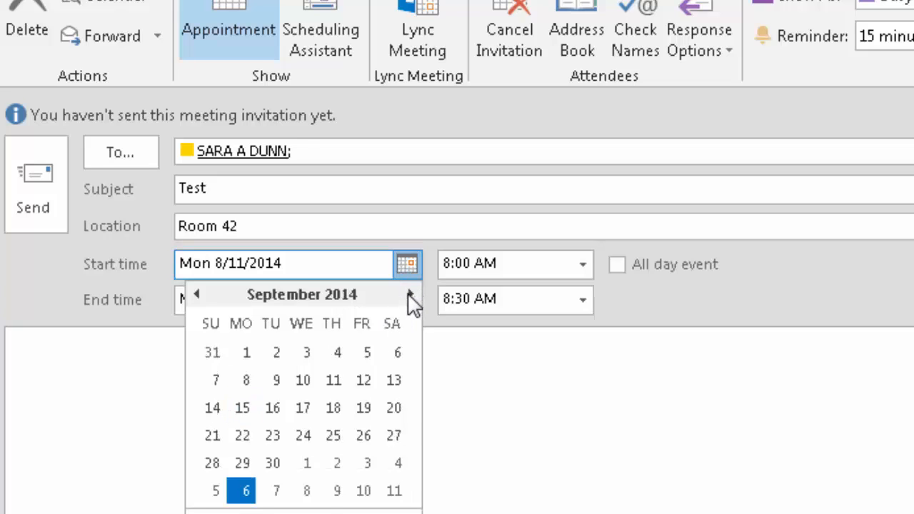
click(411, 294)
click(247, 380)
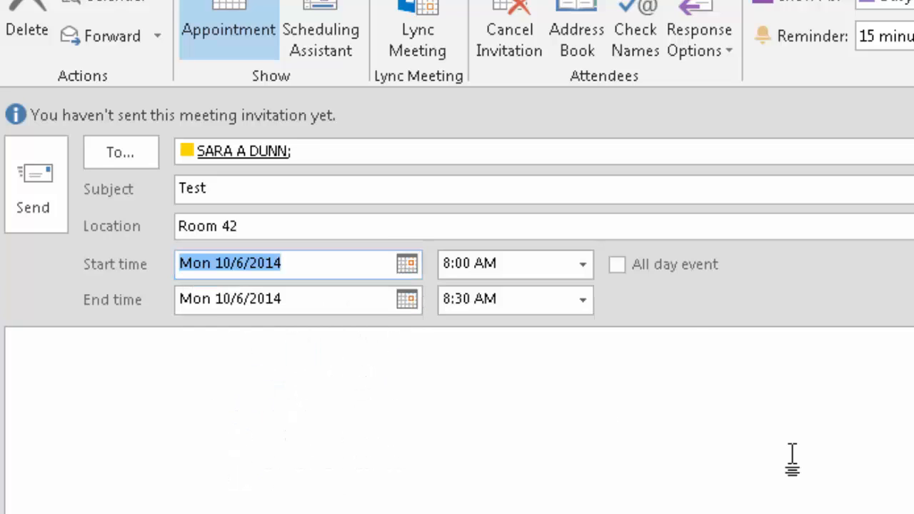
- Set the meeting's start time to 1:30 PM
click(581, 266)
click(582, 427)
click(582, 427)
click(582, 427)
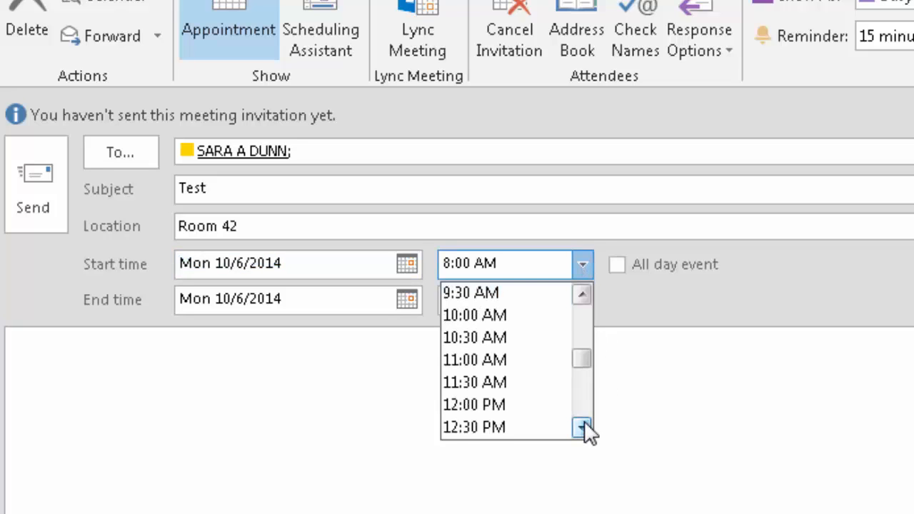
click(582, 427)
click(582, 427)
click(495, 430)
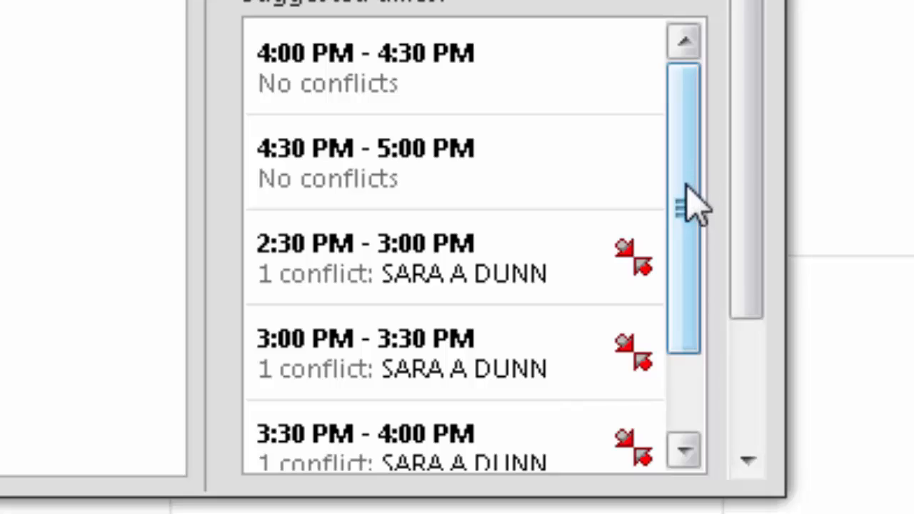
- Review the Room Finder's suggested meeting times and their attendee conflicts
drag(689, 205, 696, 261)
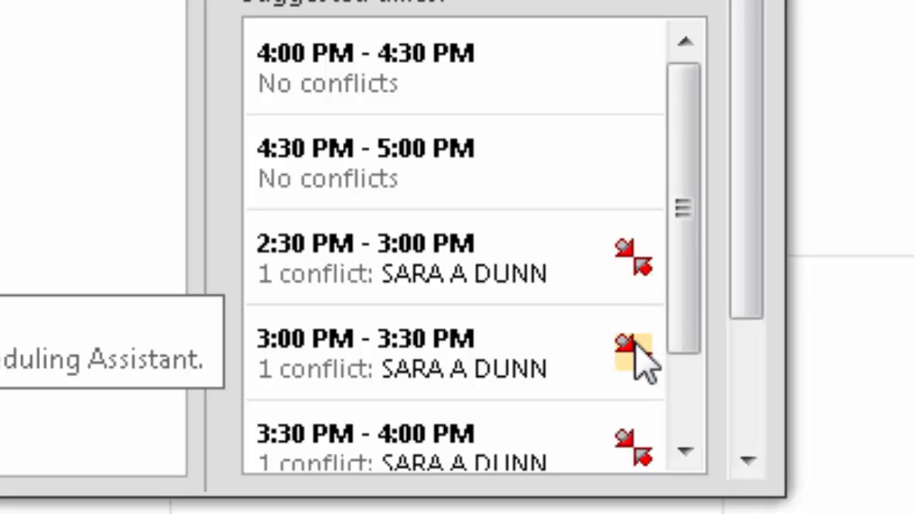
drag(704, 286, 704, 393)
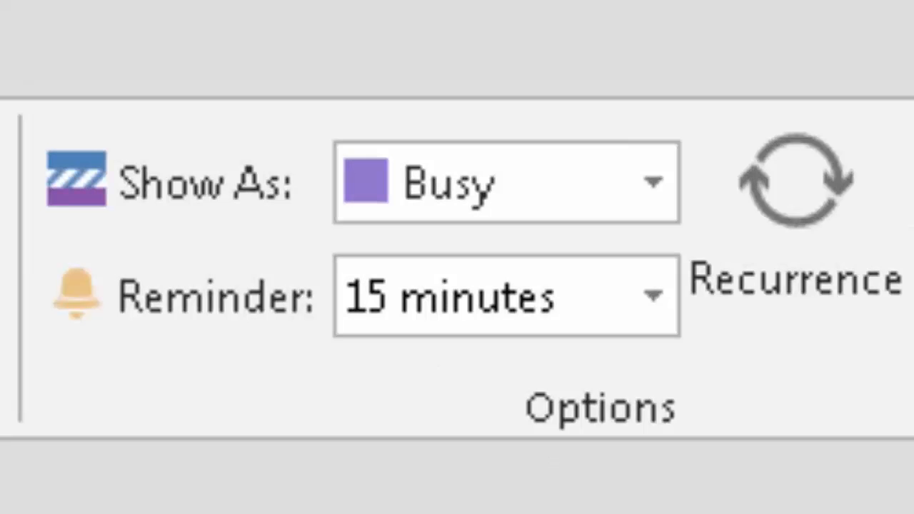
- Examine the available Show As statuses and Reminder intervals for the meeting, keeping the current settings
click(653, 182)
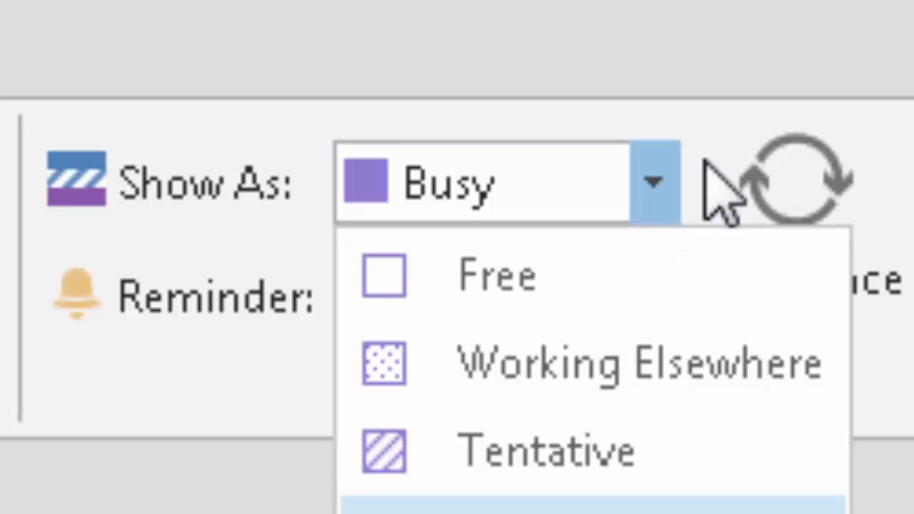
click(867, 18)
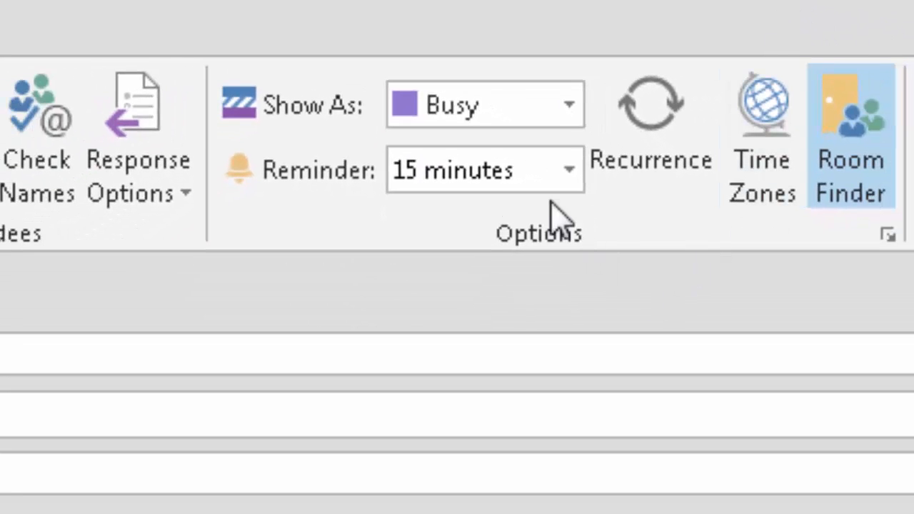
click(568, 169)
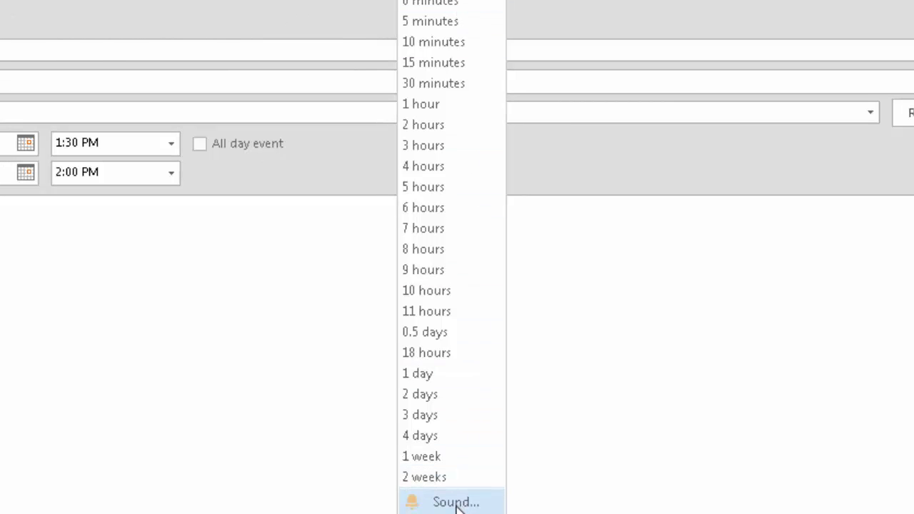
click(794, 363)
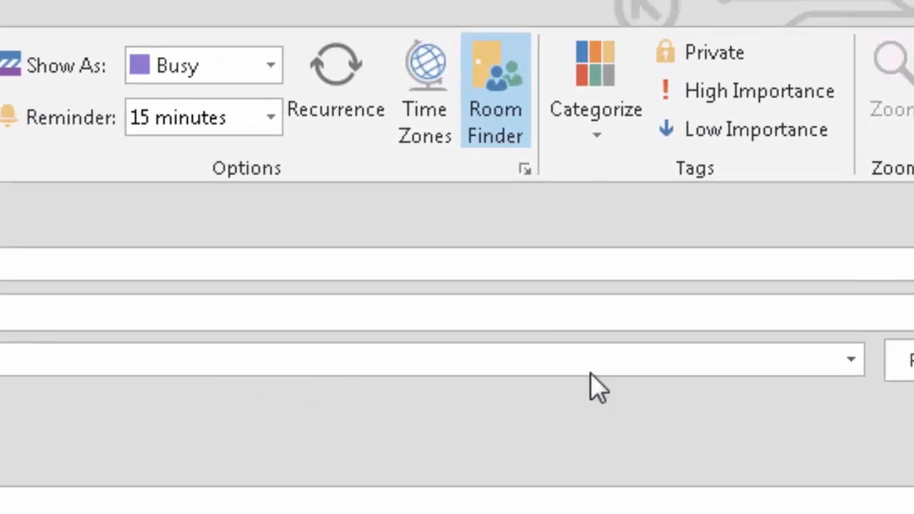
- Examine the meeting's recurrence settings and the available colour categories without applying any
click(346, 91)
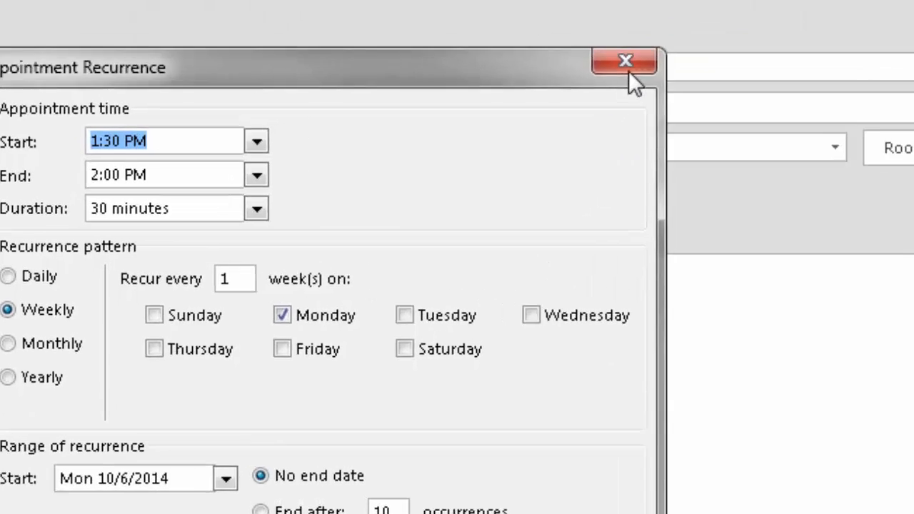
click(732, 9)
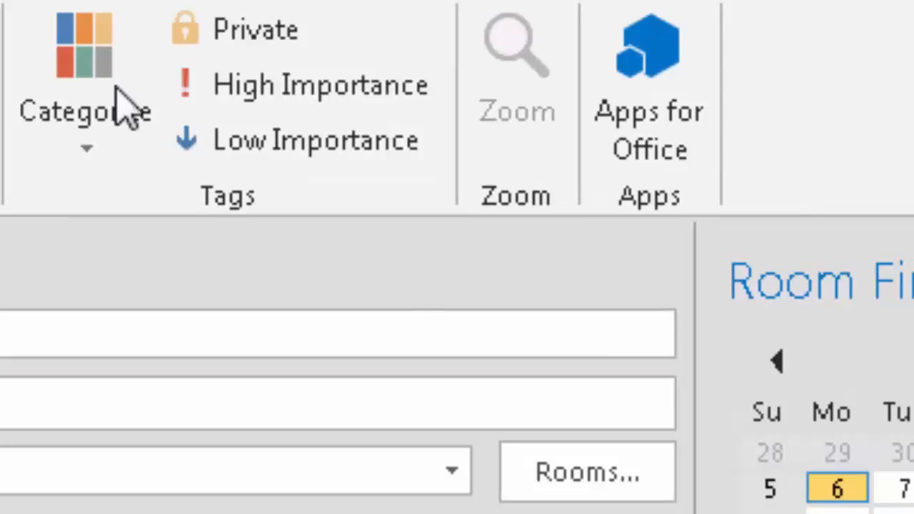
click(98, 151)
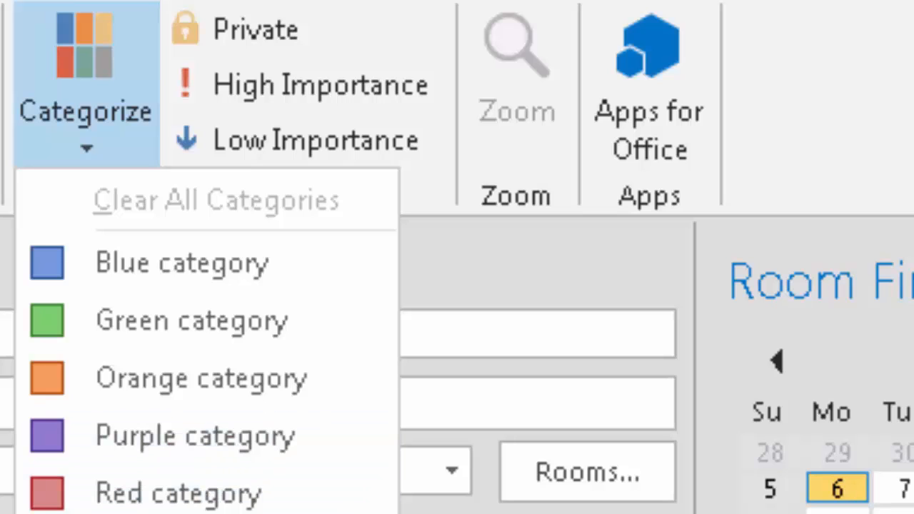
key(Escape)
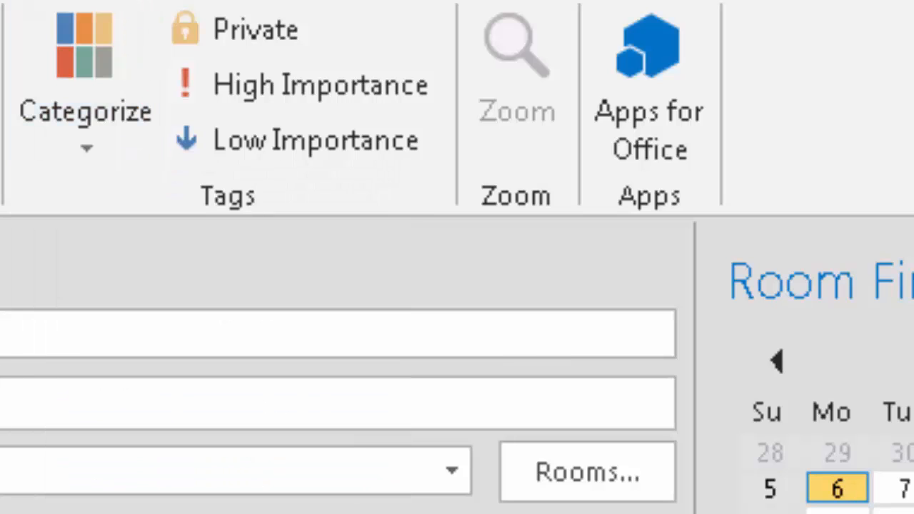